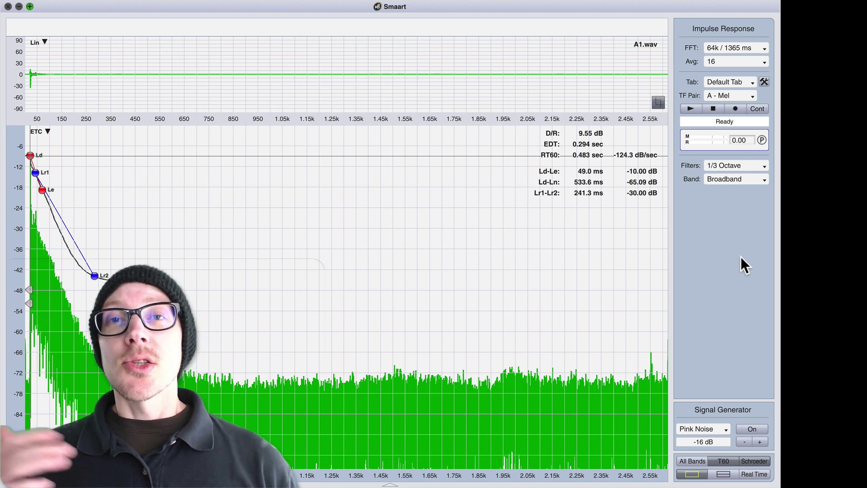
In the signal generator settings, try Pink Sweep as the stimulus, then revert to Pink Noise
left_click(731, 408)
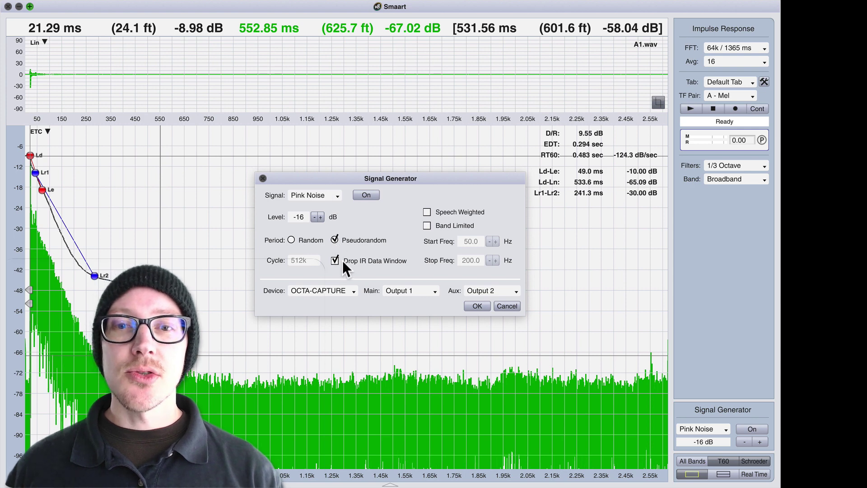
left_click(329, 195)
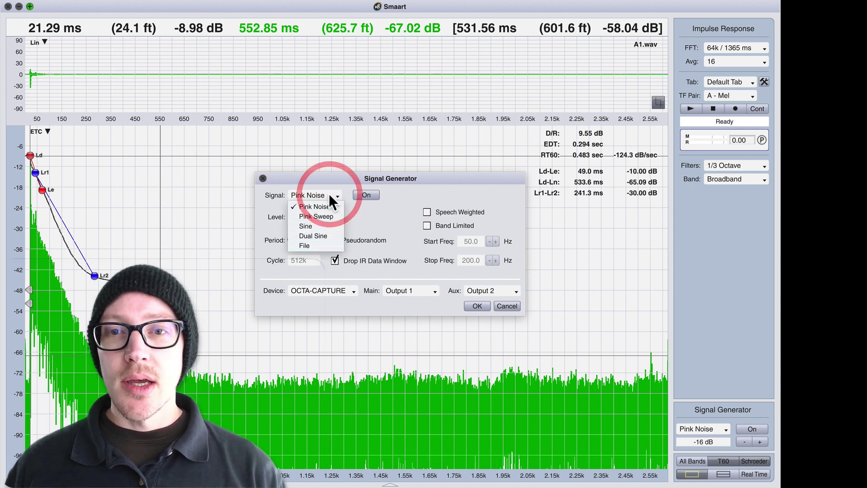
left_click(322, 215)
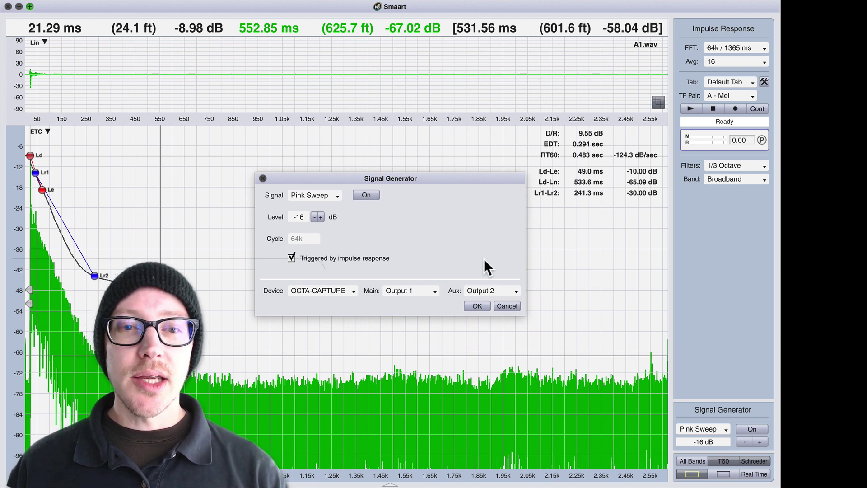
left_click(331, 195)
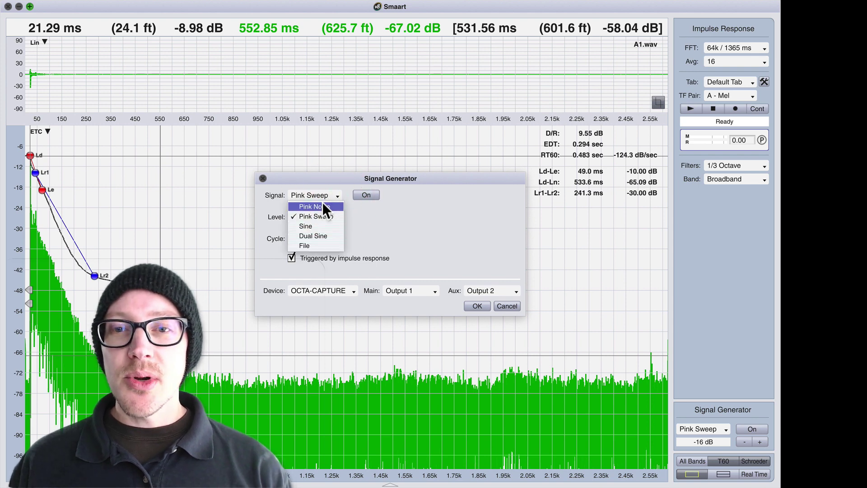
left_click(322, 206)
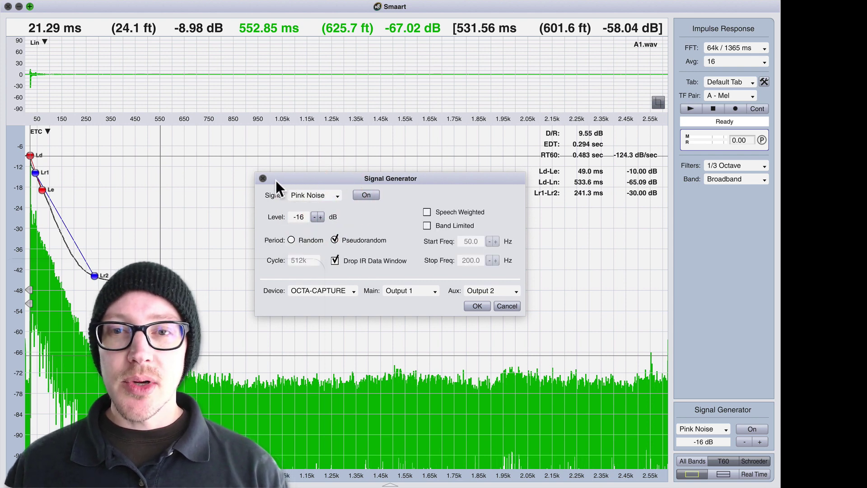
left_click(263, 178)
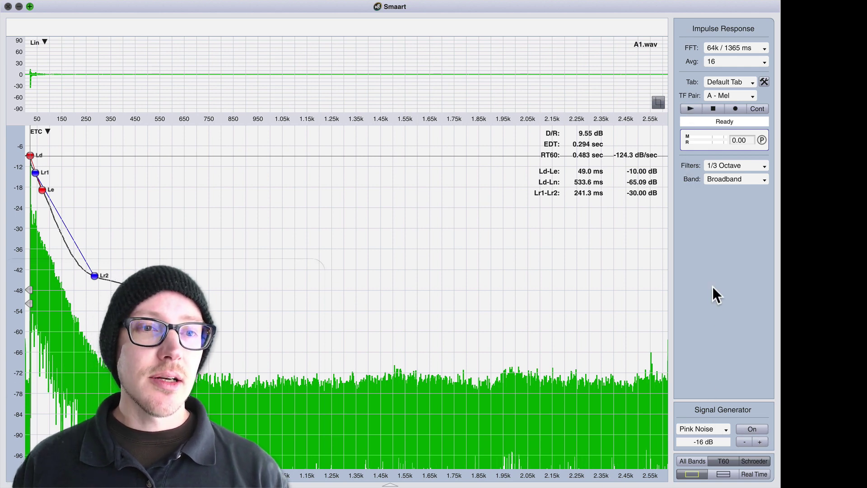
Switch the generator signal to Pink Sweep, review its sweep options, then return it to Pink Noise
left_click(716, 426)
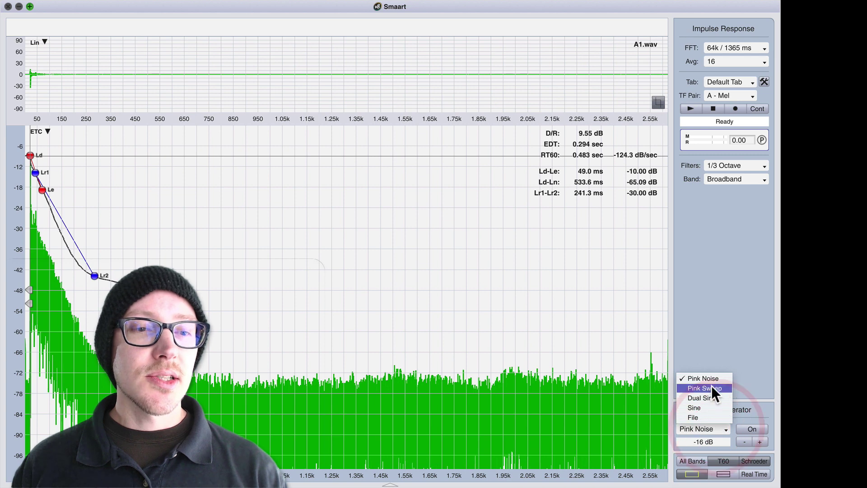
left_click(712, 386)
left_click(736, 410)
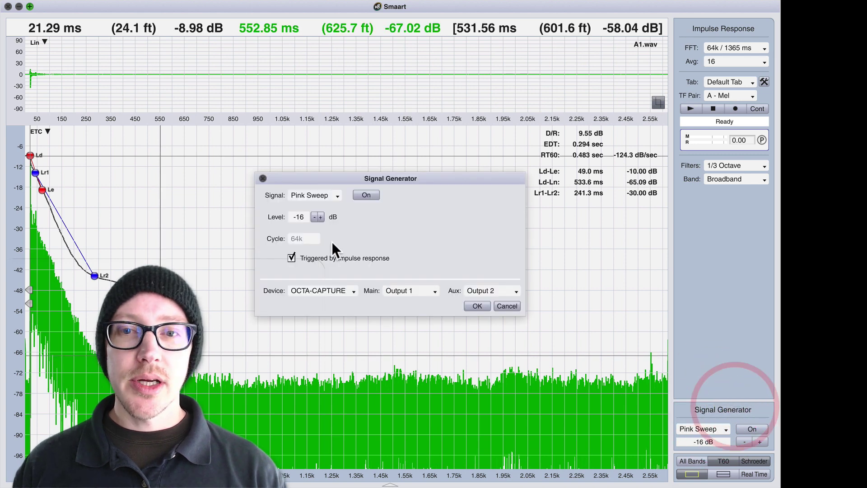
left_click(478, 305)
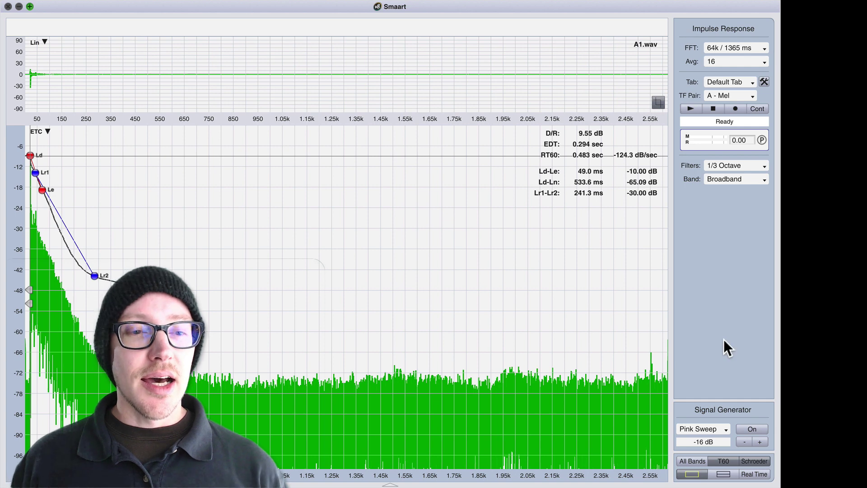
left_click(715, 427)
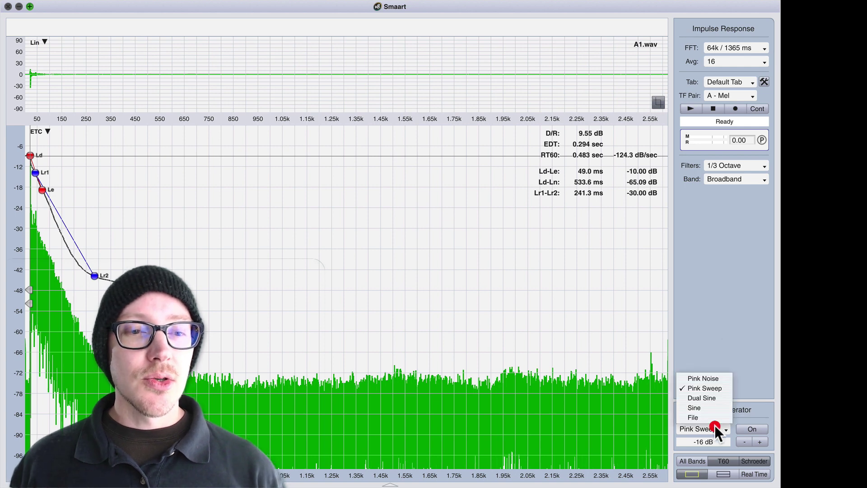
left_click(708, 379)
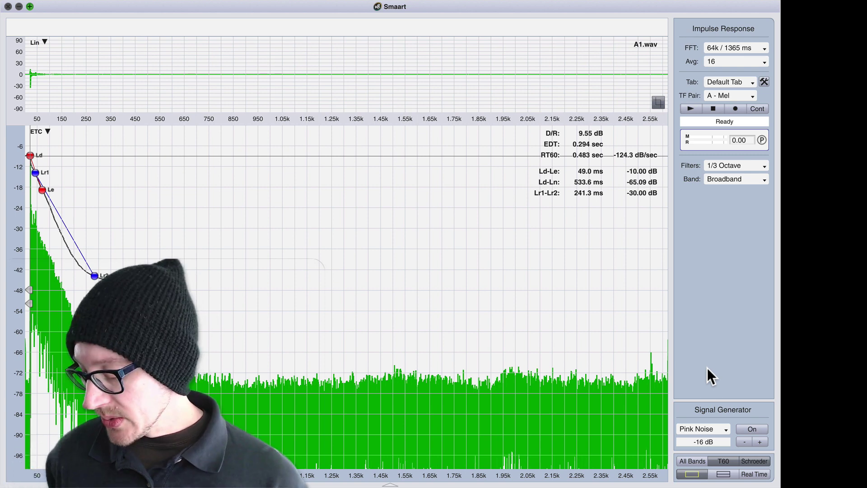
In Preview's user guide, select the sentence from 'In theory, averaging two IR measurements' through 'by 3 dB'
key("super+Tab")
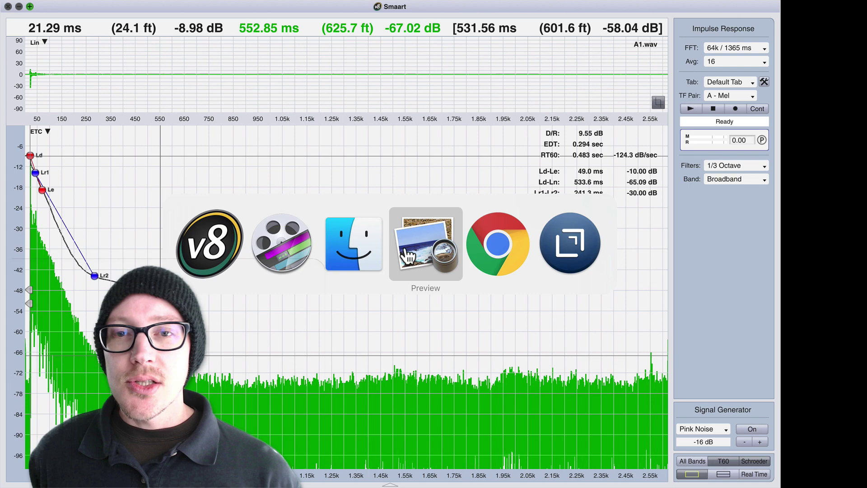
left_click(426, 243)
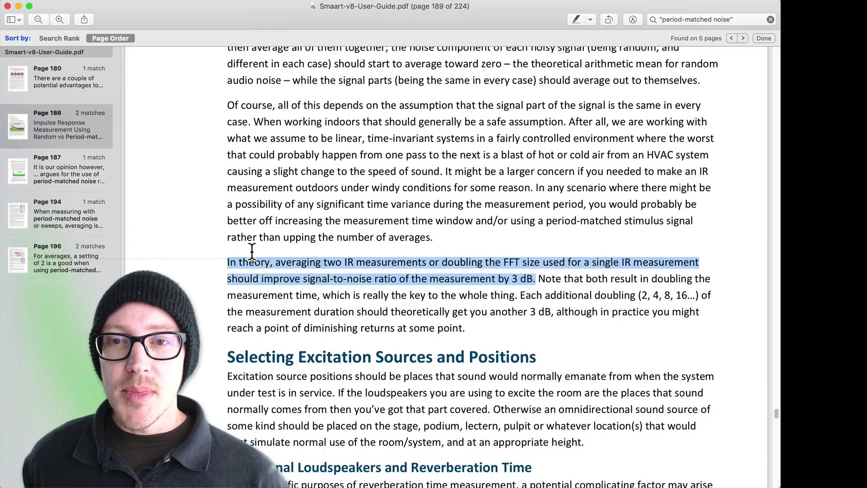
left_click(248, 267)
left_click_drag(227, 262, 419, 268)
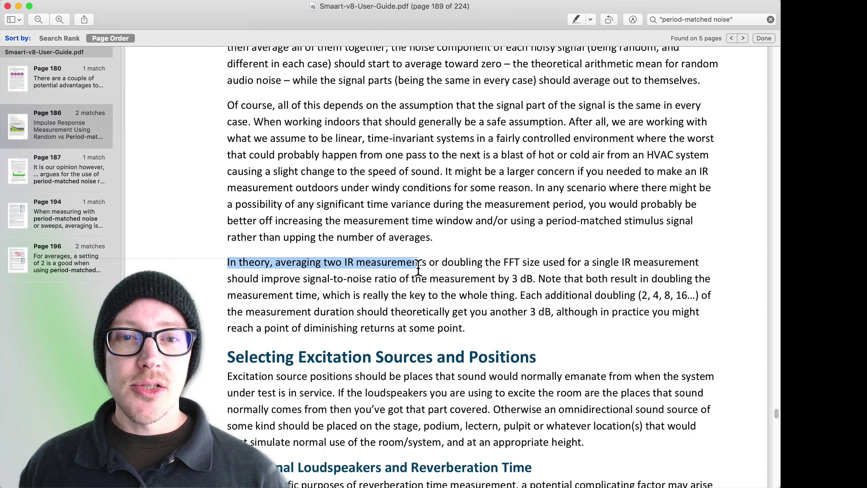
left_click_drag(419, 267, 533, 281)
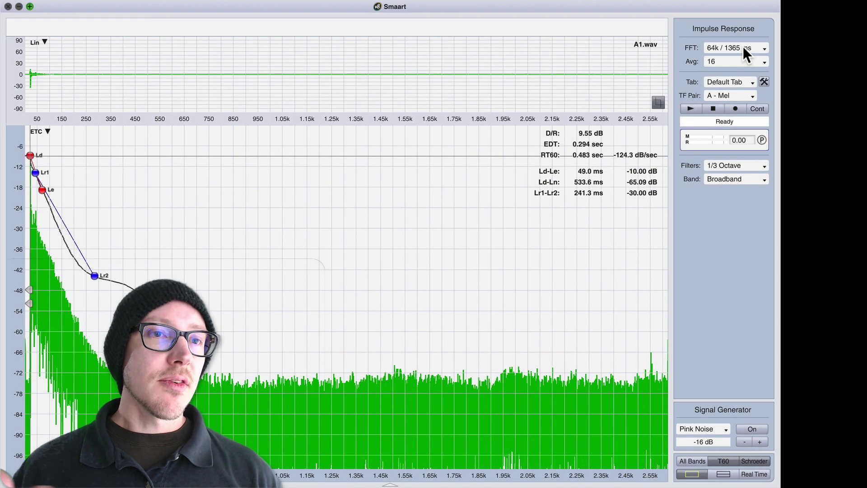
Set the FFT size to 128k / 2730 ms with averaging None
left_click(743, 46)
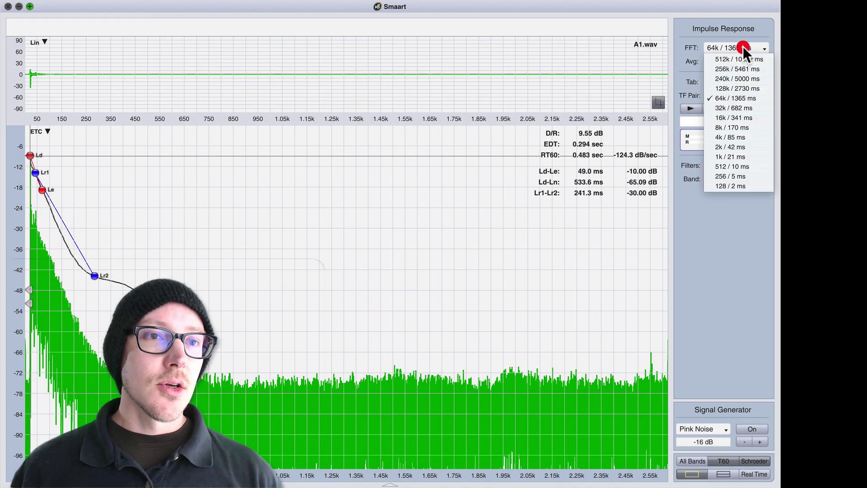
left_click(738, 90)
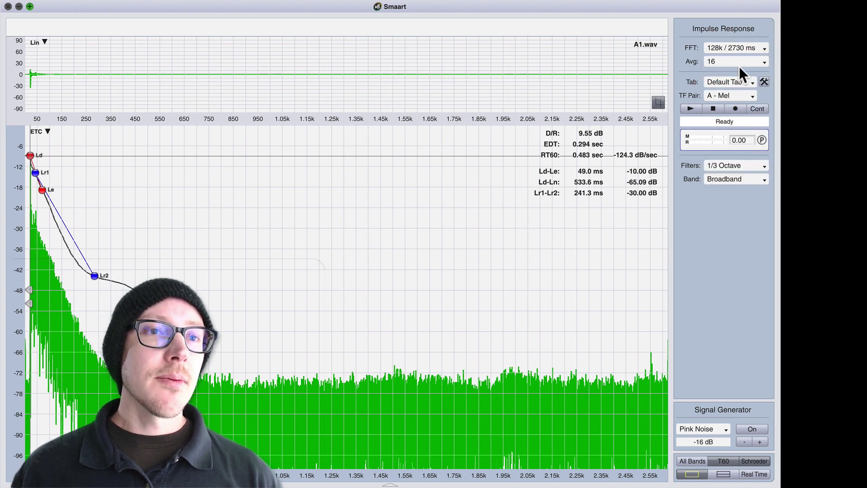
left_click(737, 61)
left_click(731, 71)
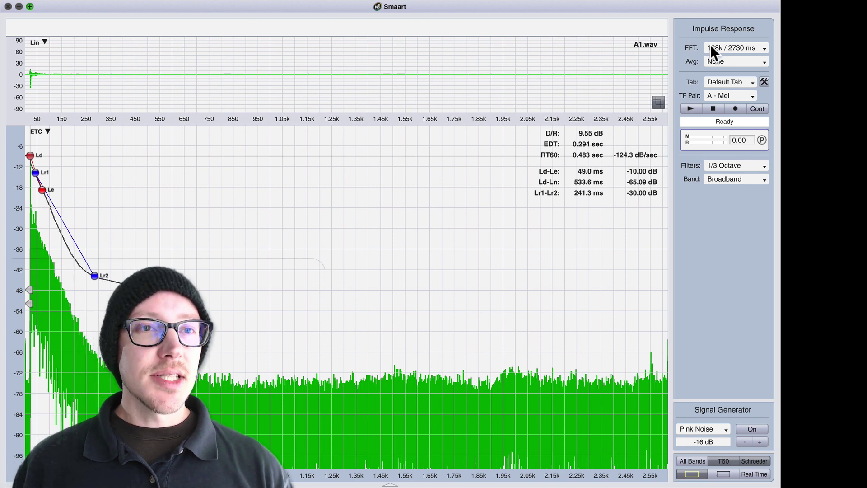
Lower the generator output level and set averaging to 2
left_click(741, 440)
left_click(741, 440)
left_click(741, 440)
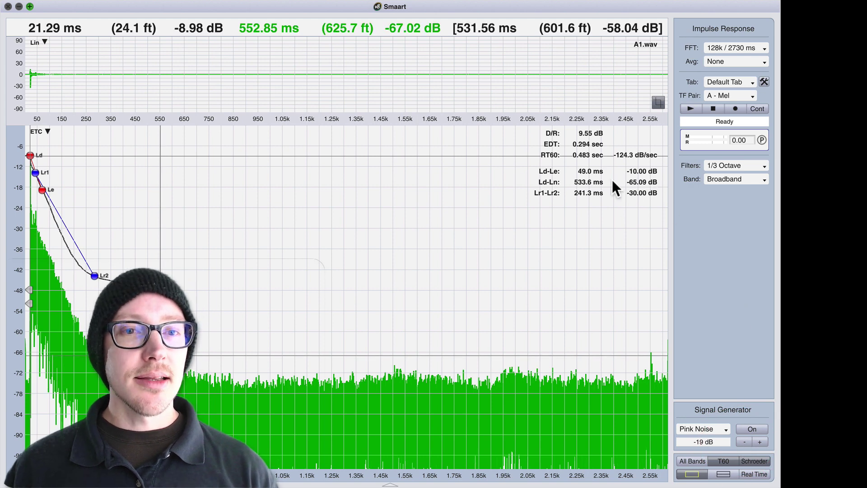
left_click(751, 60)
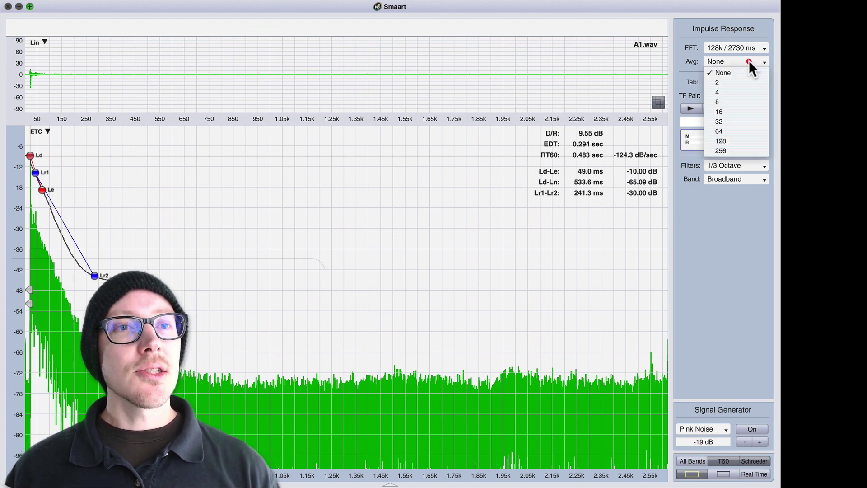
left_click(733, 81)
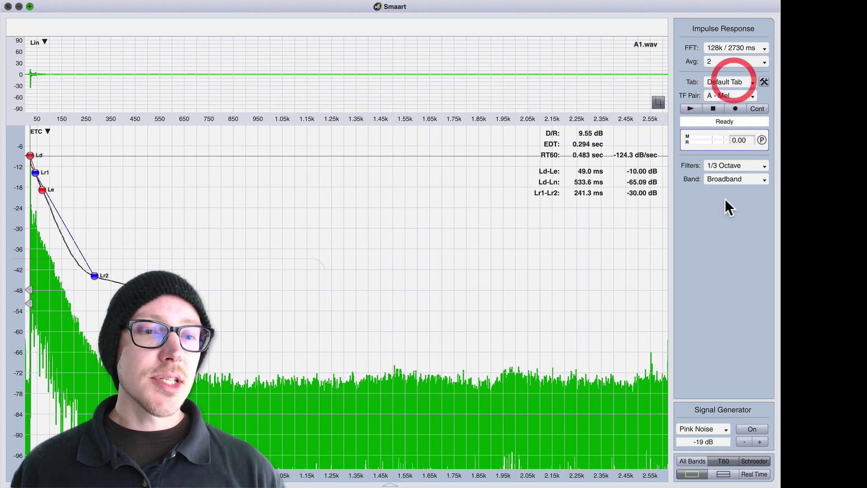
Lower the generator output level further, then raise it back to -20 dB
left_click(741, 441)
left_click(741, 441)
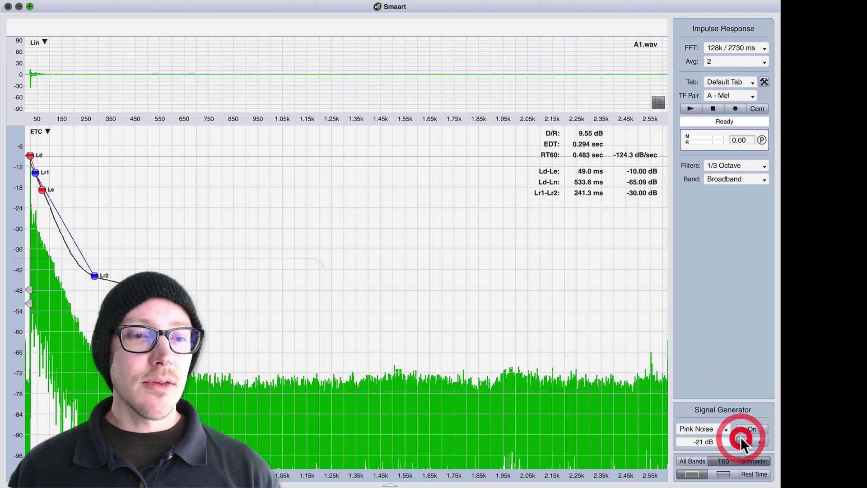
left_click(741, 440)
left_click(741, 441)
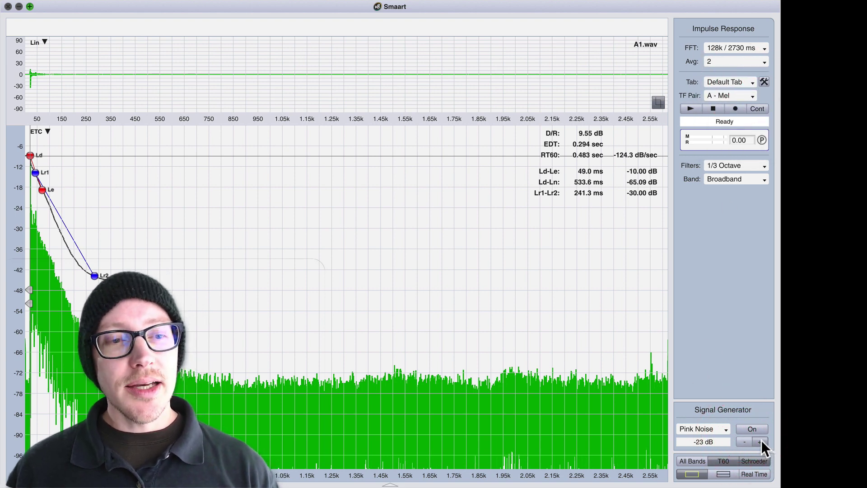
left_click(759, 441)
left_click(760, 441)
left_click(760, 442)
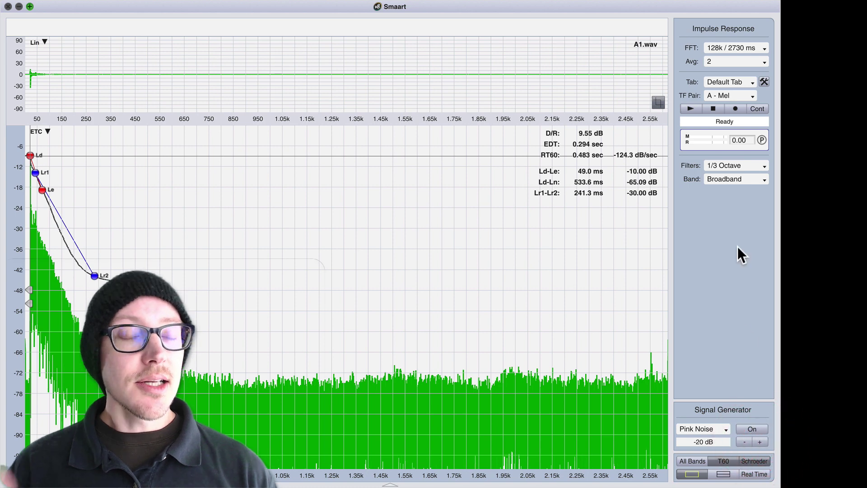
Return averaging to None and the FFT size to 64k / 1365 ms
left_click(738, 56)
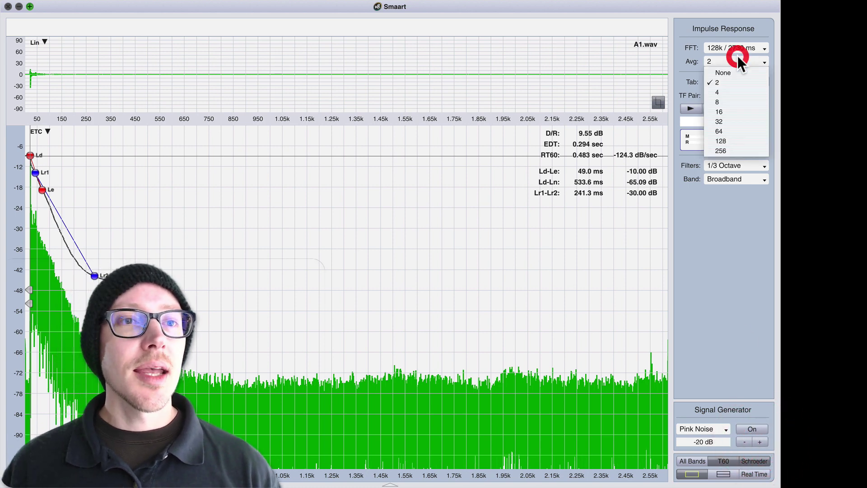
left_click(725, 73)
left_click(731, 47)
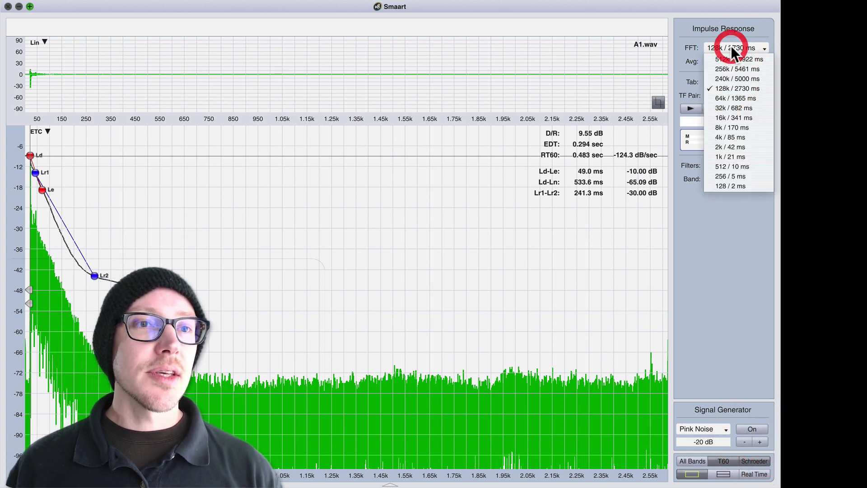
left_click(730, 98)
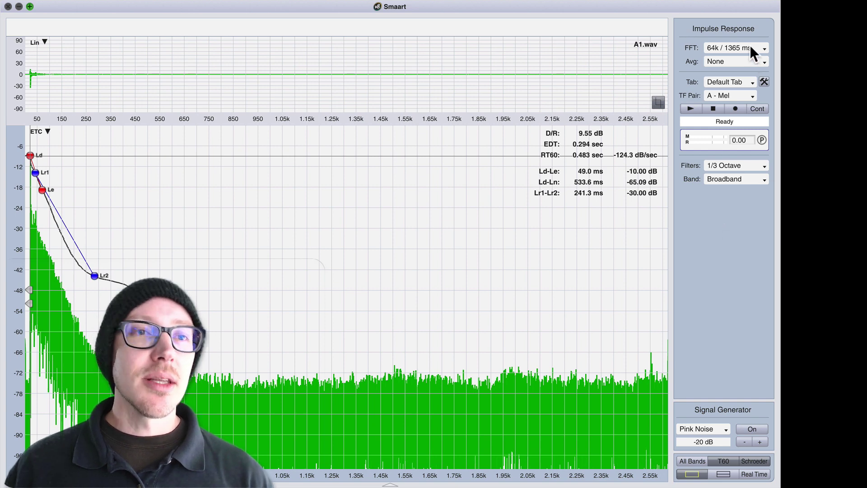
key("super+Tab")
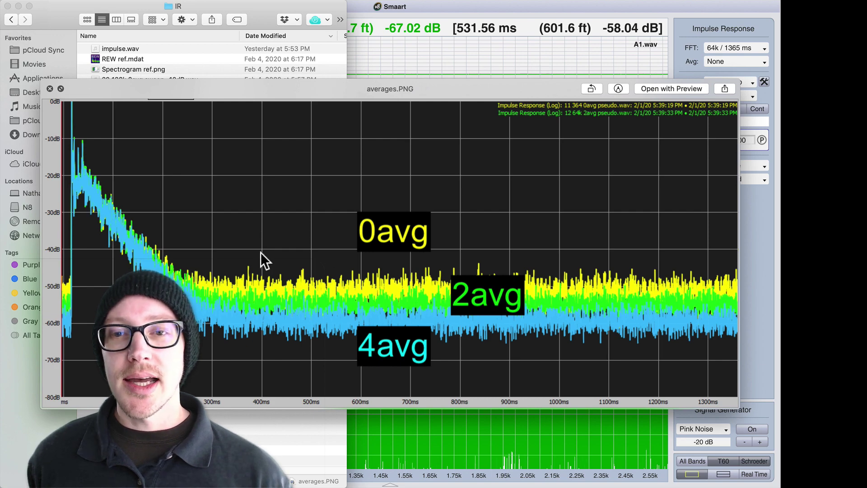
Close the averages.PNG preview, preview overlap.PNG, close it, and go back to Smaart
key("space")
left_click(102, 151)
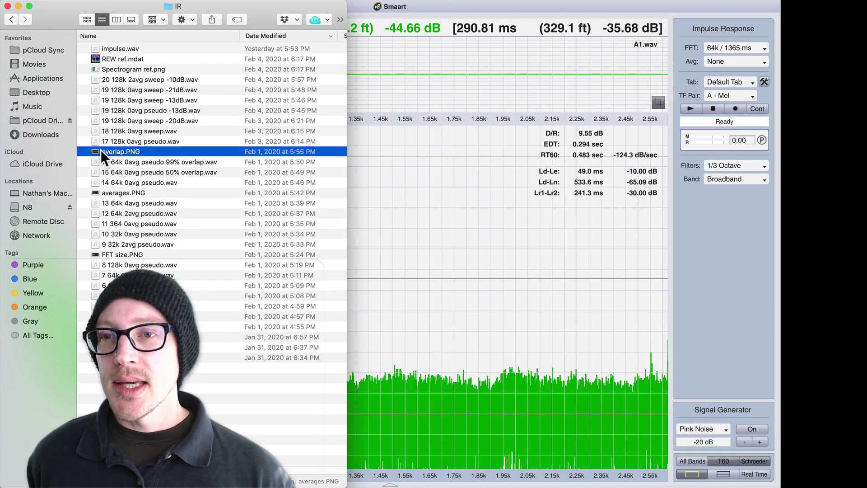
key("space")
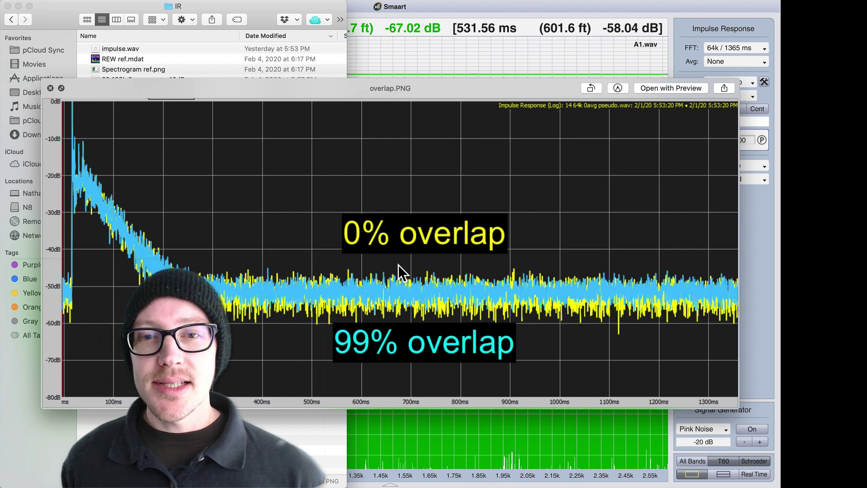
key("space")
left_click(458, 195)
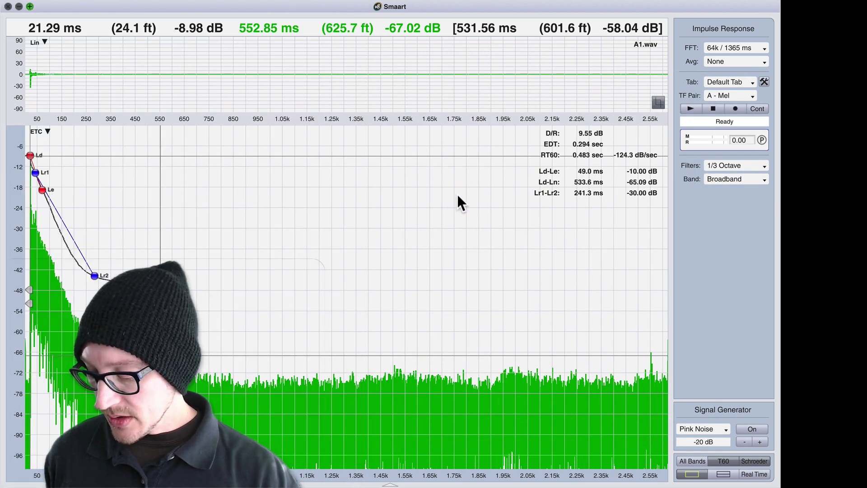
Open Options on the Impulse Response page and point out the 0% overlap value
key("alt+t")
left_click(408, 104)
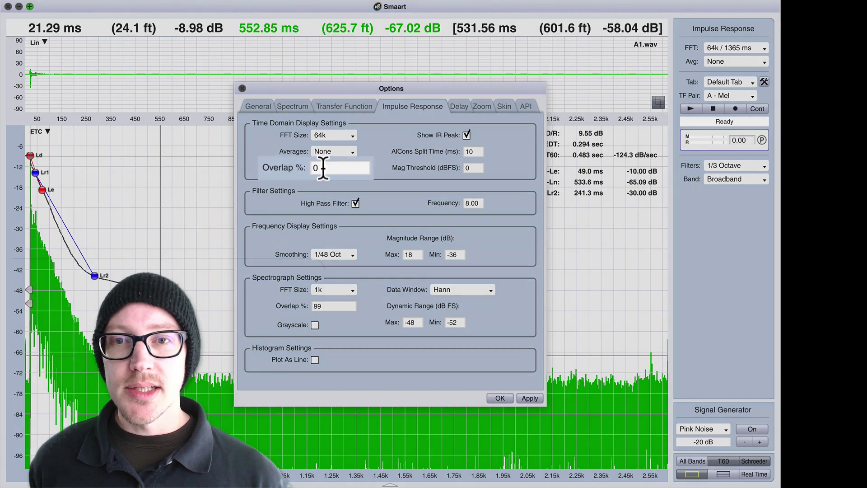
double_click(323, 168)
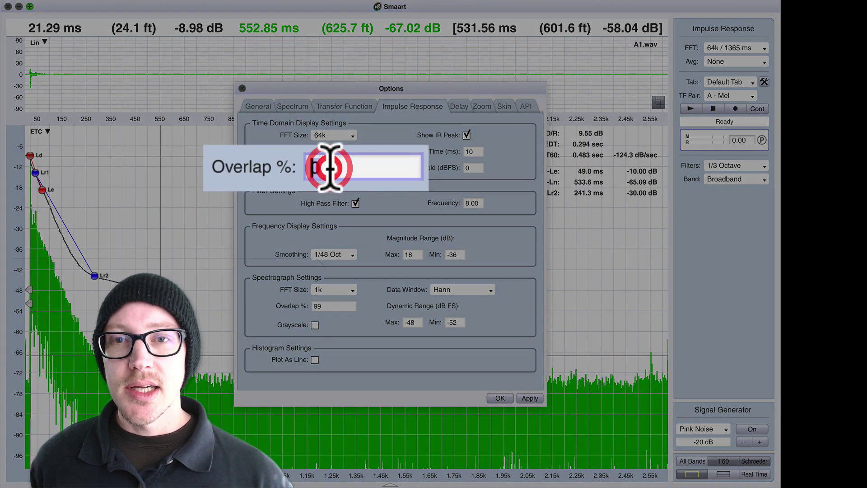
left_click(319, 168)
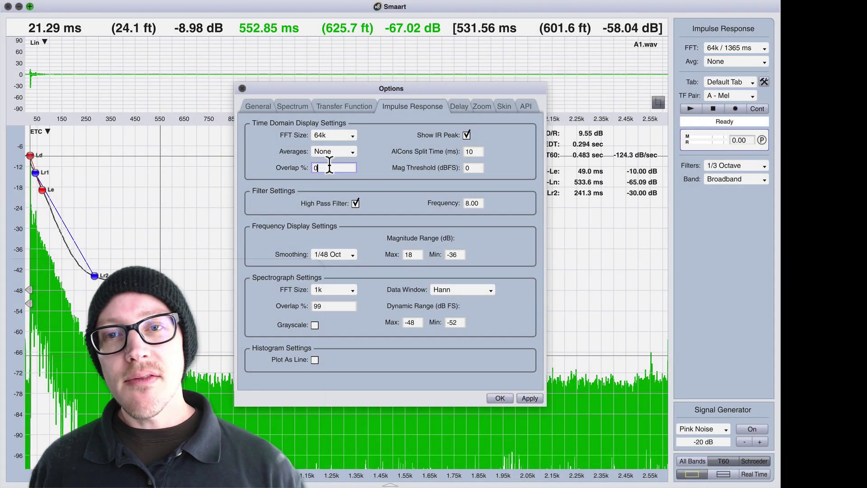
left_click(303, 161)
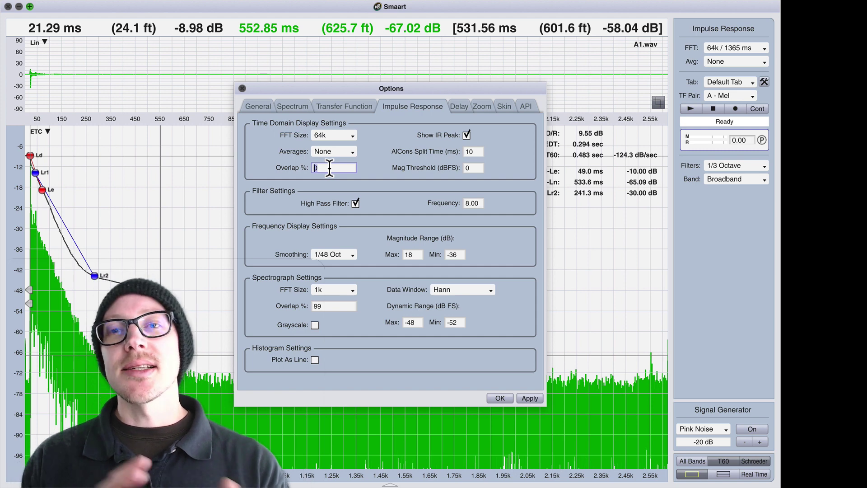
Close Options, then preview overlap.PNG in Finder and close the preview
left_click(242, 88)
key("super+Tab")
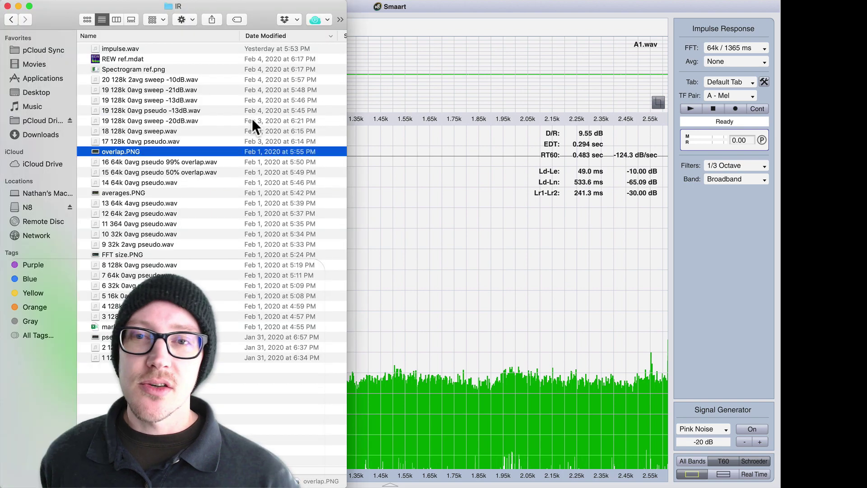
key("space")
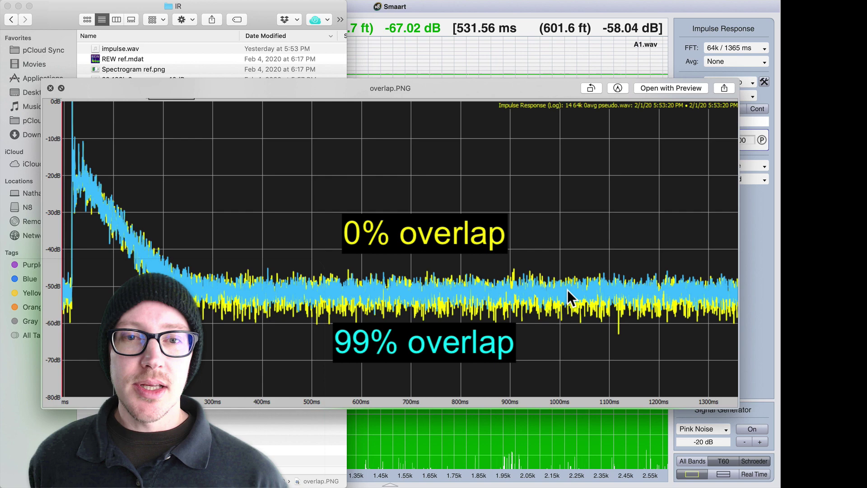
key("space")
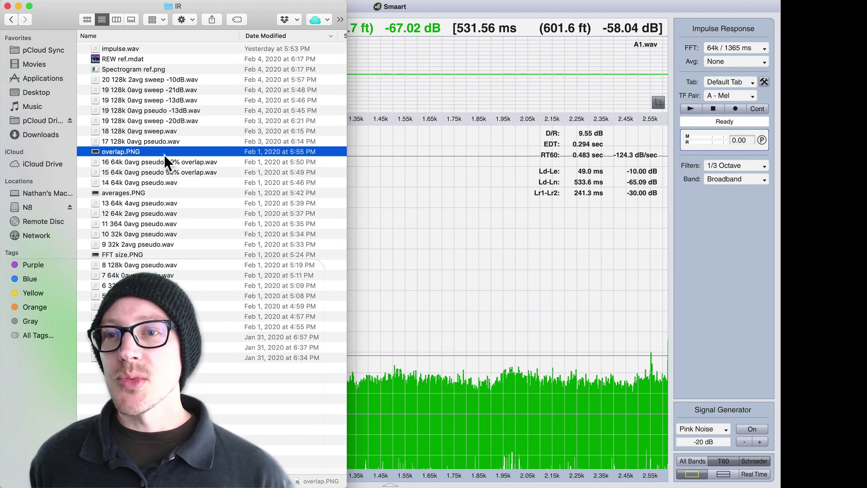
left_click(479, 236)
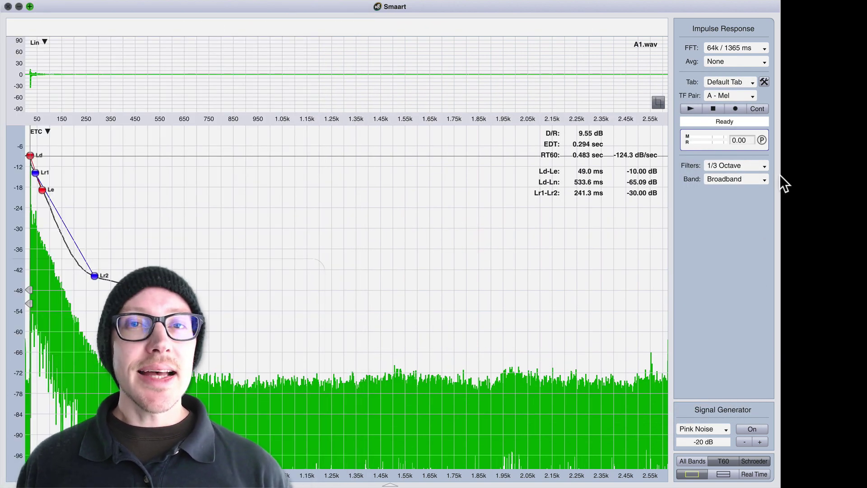
left_click(740, 140)
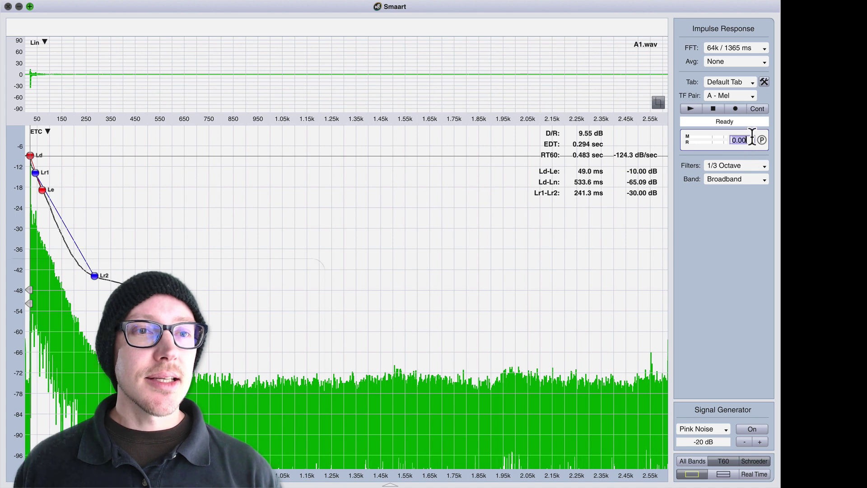
left_click(737, 243)
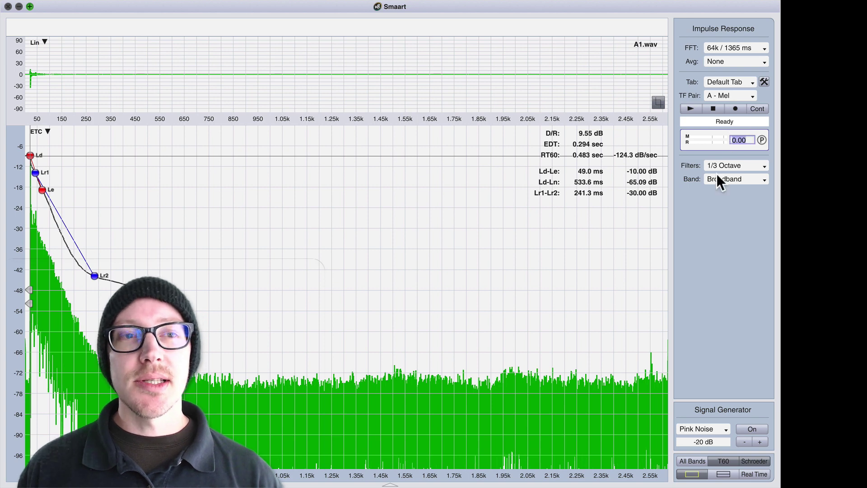
left_click(744, 212)
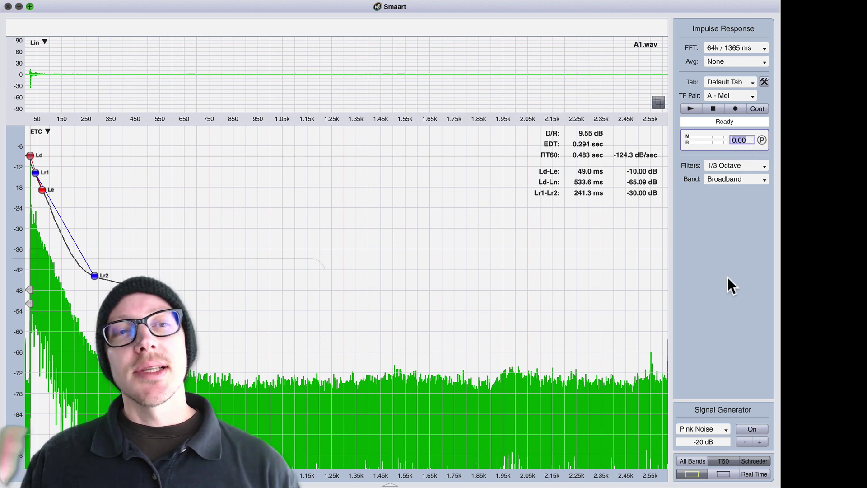
left_click(762, 141)
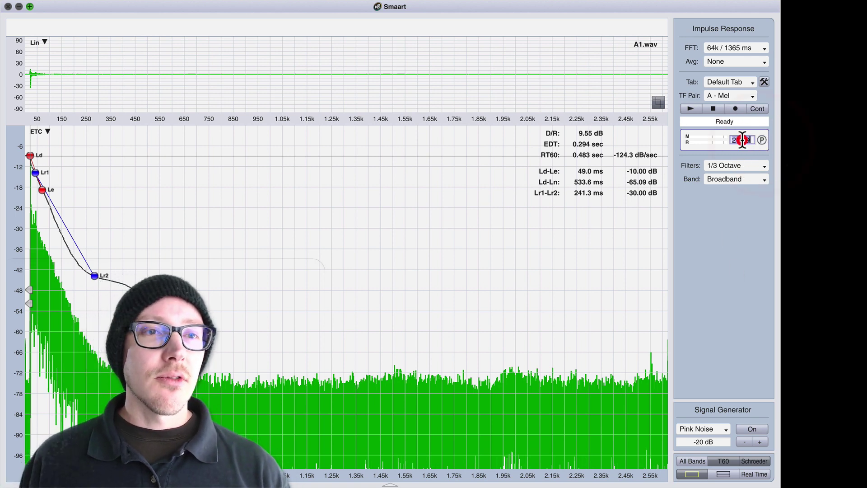
left_click(741, 140)
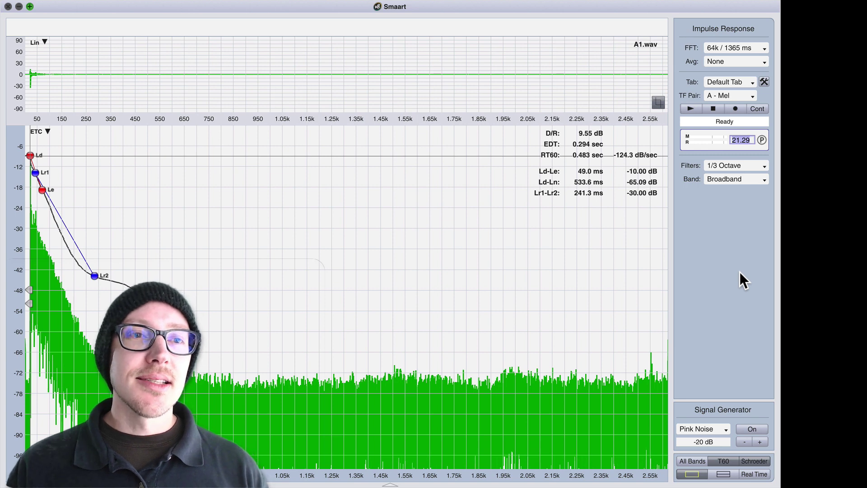
key("Return")
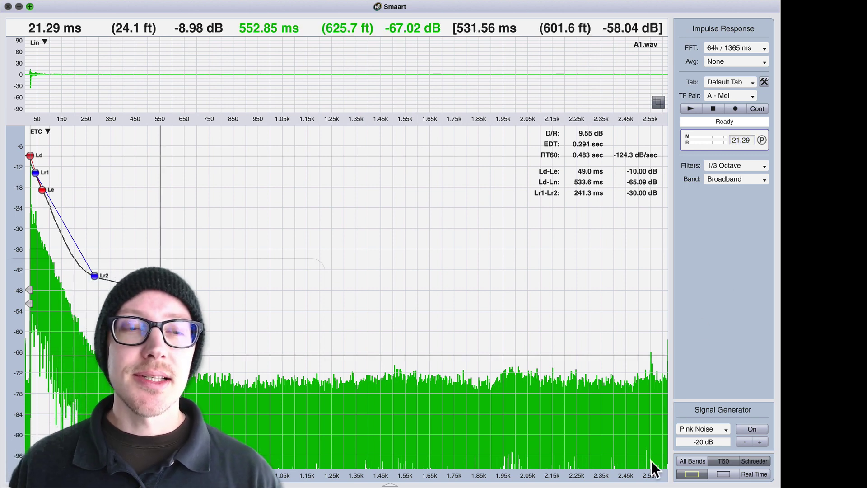
left_click(751, 140)
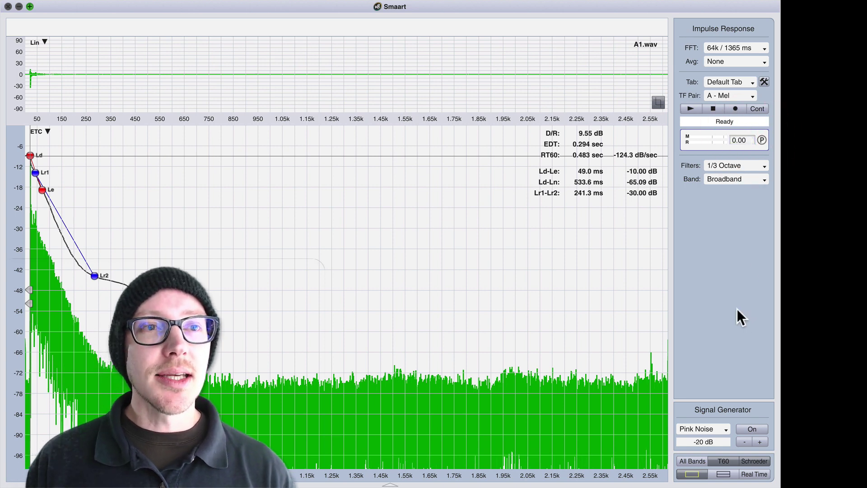
Set the FFT size to 128k / 2730 ms, leaving averaging at None
left_click(750, 47)
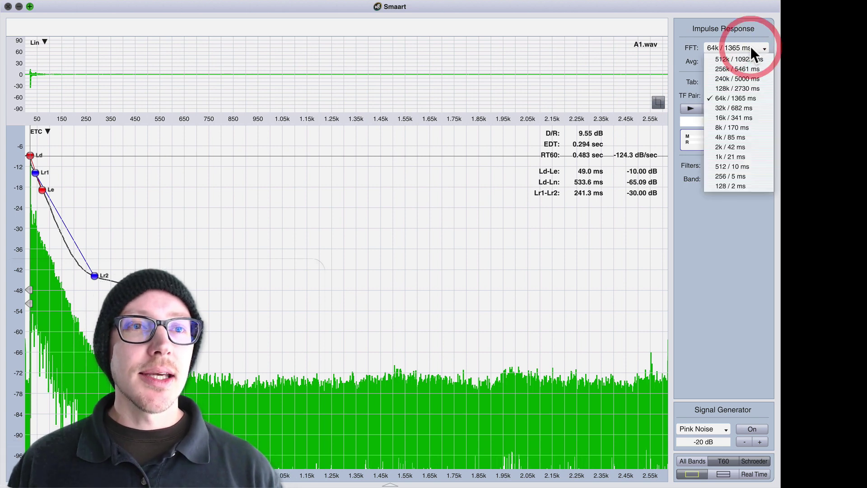
left_click(749, 88)
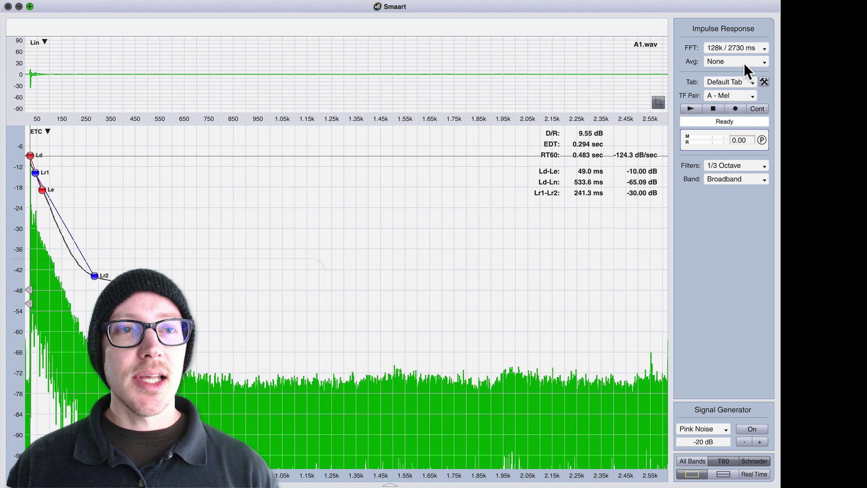
left_click(723, 61)
left_click(725, 61)
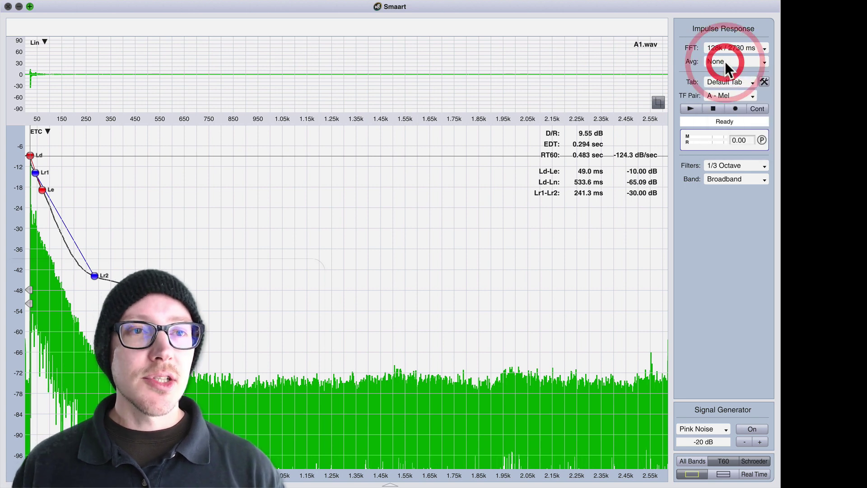
Try Pink Sweep as the generator stimulus, then switch back to Pink Noise
left_click(716, 429)
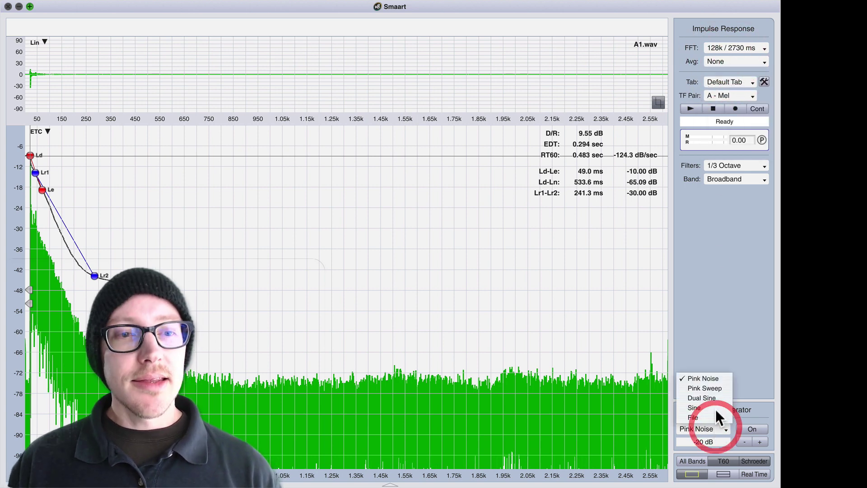
left_click(716, 386)
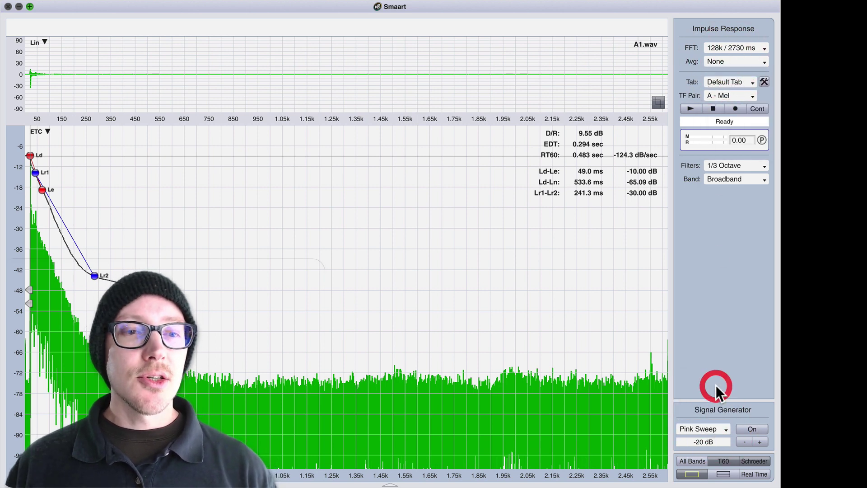
left_click(708, 432)
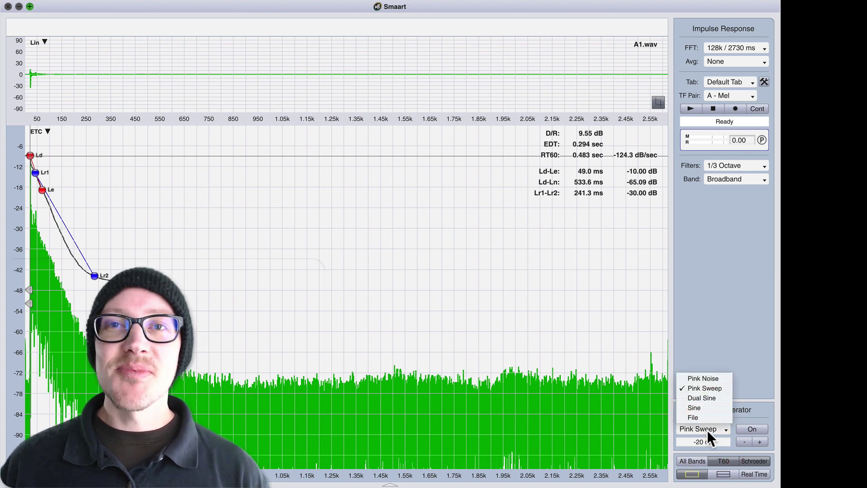
left_click(718, 378)
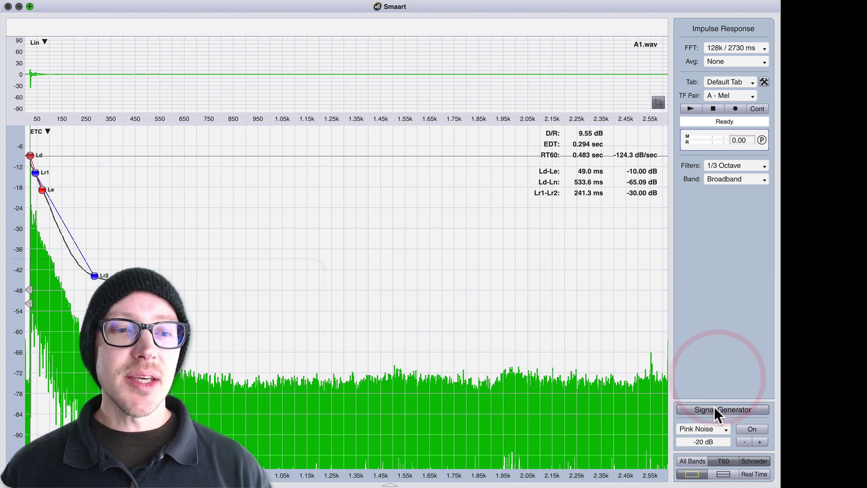